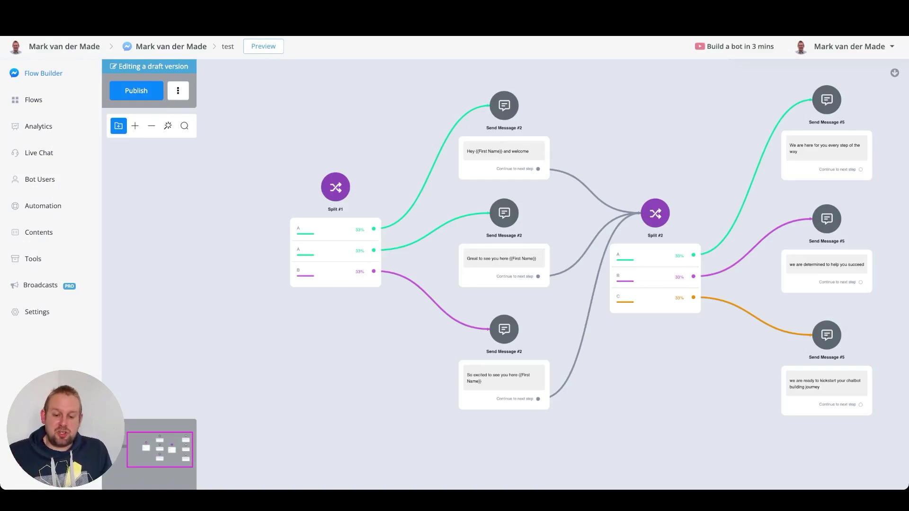
Examine the first random split and the three greeting messages connected to it.
scroll(340, 374, "up", 5)
left_click_drag(340, 374, 339, 475)
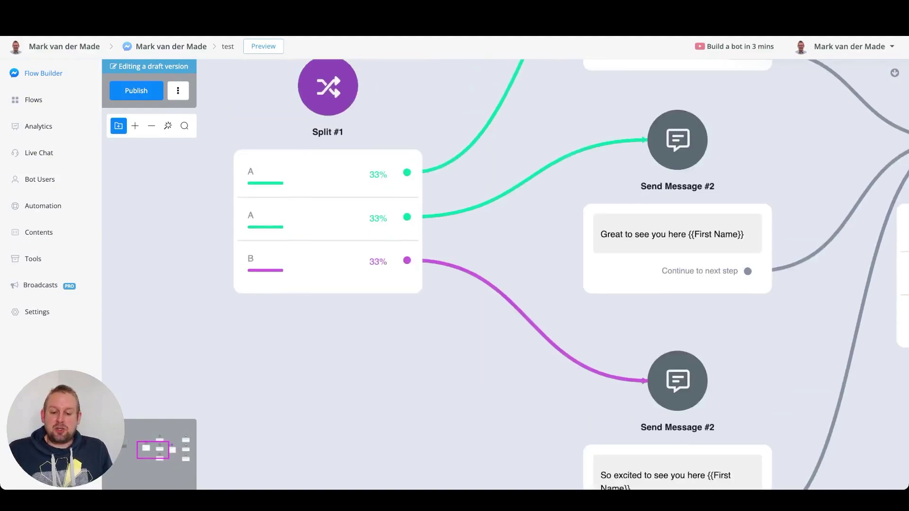
scroll(297, 193, "down", 5)
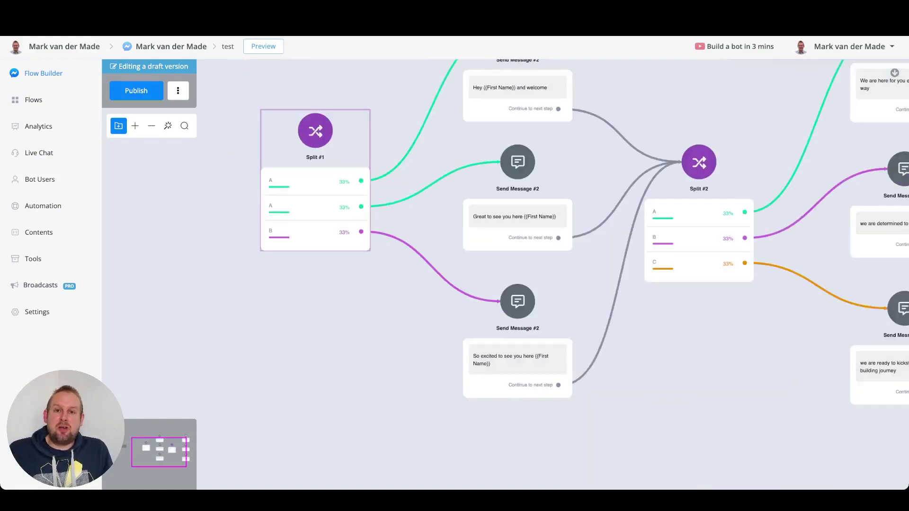
left_click_drag(677, 322, 592, 371)
left_click_drag(614, 211, 624, 190)
scroll(596, 344, "down", 2)
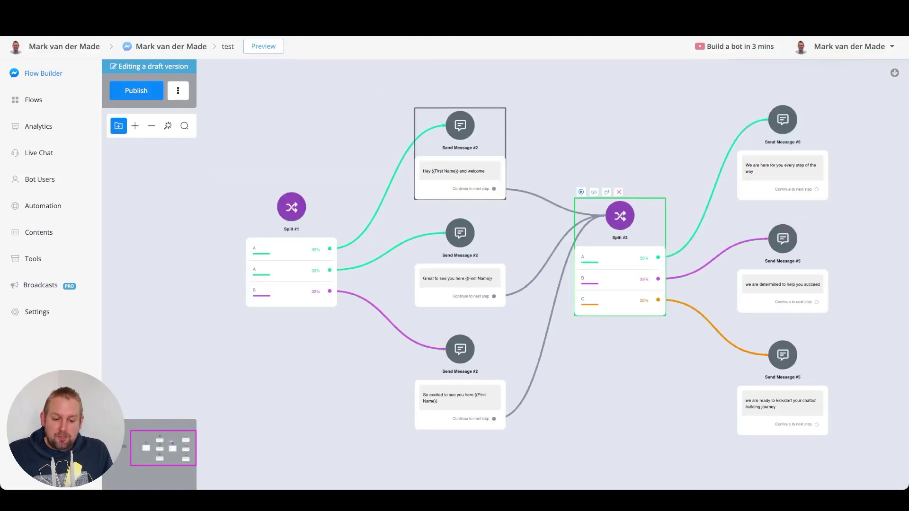
scroll(443, 183, "up", 2)
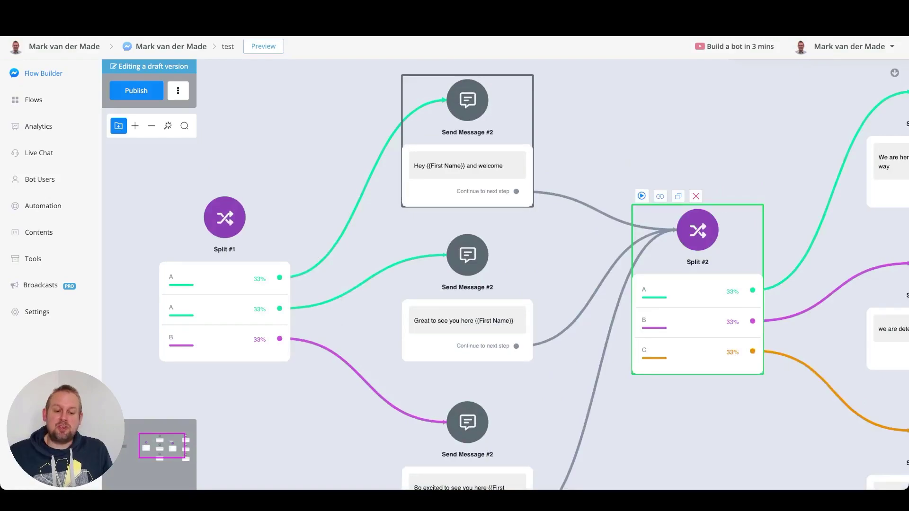
scroll(455, 284, "up", 2)
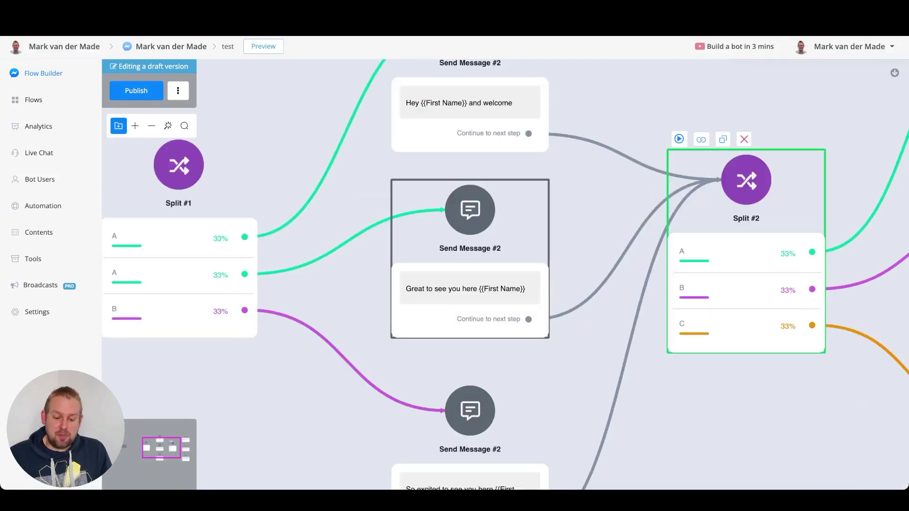
scroll(445, 319, "down", 1)
left_click_drag(378, 407, 373, 248)
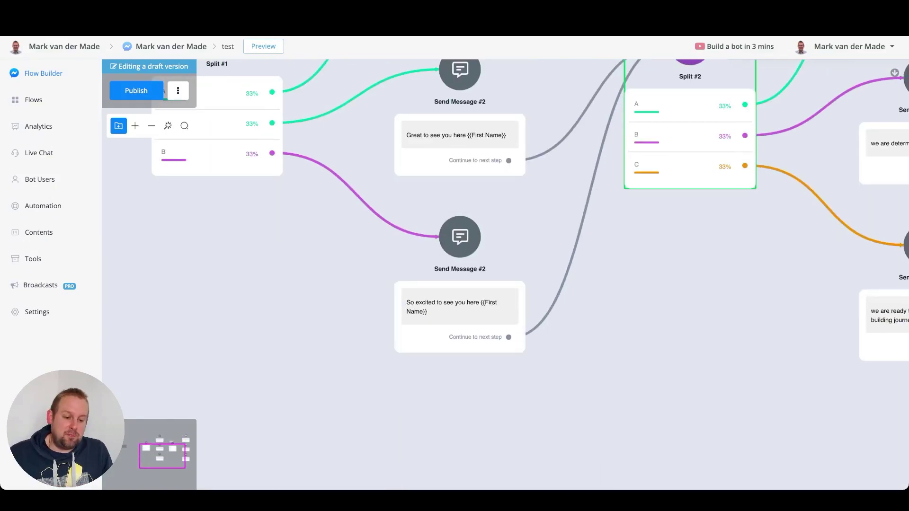
scroll(547, 321, "down", 2)
left_click_drag(548, 321, 366, 368)
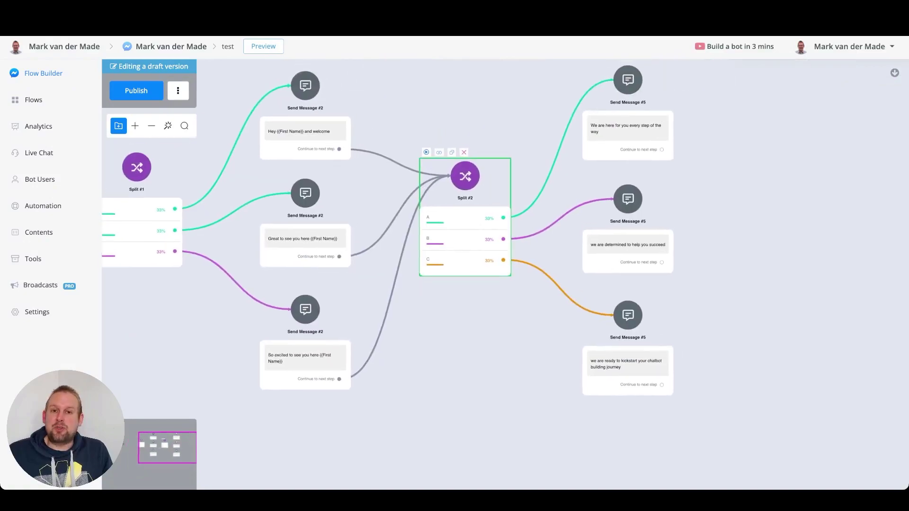
Examine the second split and the three follow-up messages it branches into.
scroll(681, 124, "up", 2)
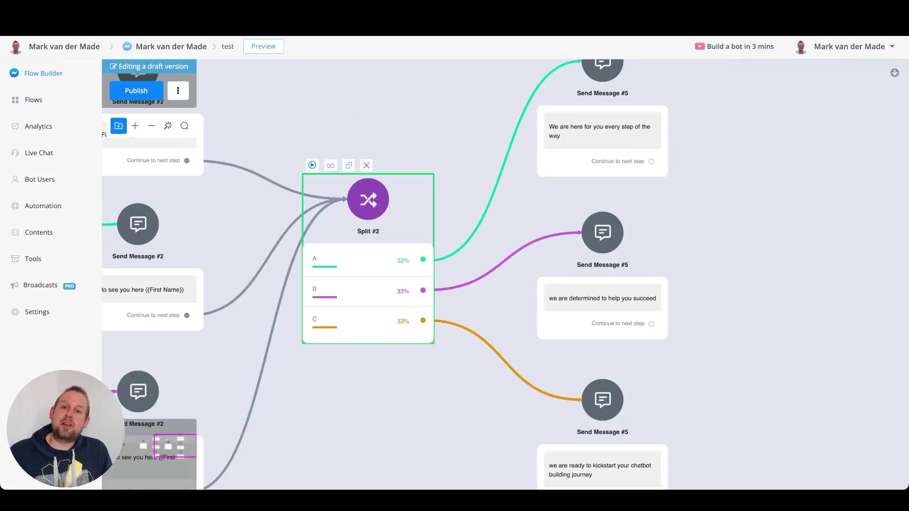
scroll(801, 198, "down", 1)
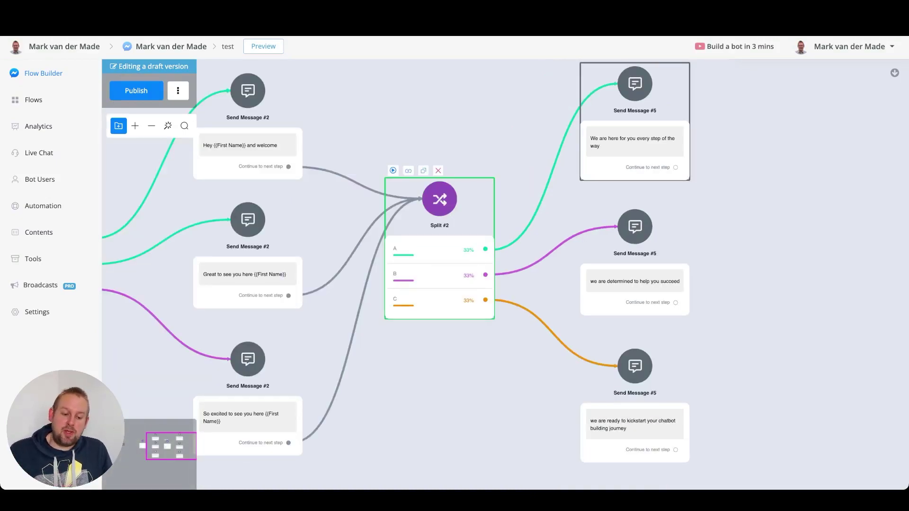
scroll(628, 298, "up", 2)
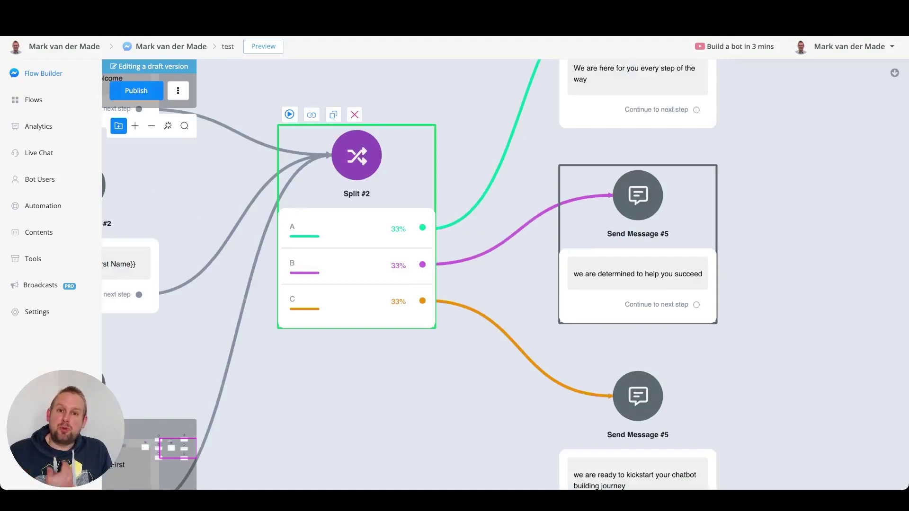
scroll(630, 294, "up", 3)
scroll(630, 295, "down", 3)
left_click_drag(729, 449, 638, 190)
scroll(571, 220, "up", 2)
scroll(575, 220, "up", 1)
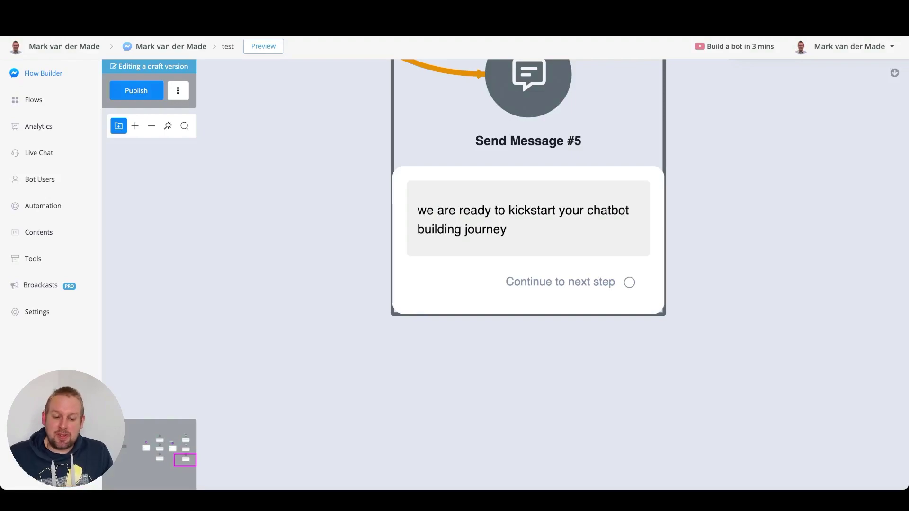
scroll(575, 220, "down", 7)
scroll(486, 255, "down", 2)
left_click_drag(486, 254, 487, 307)
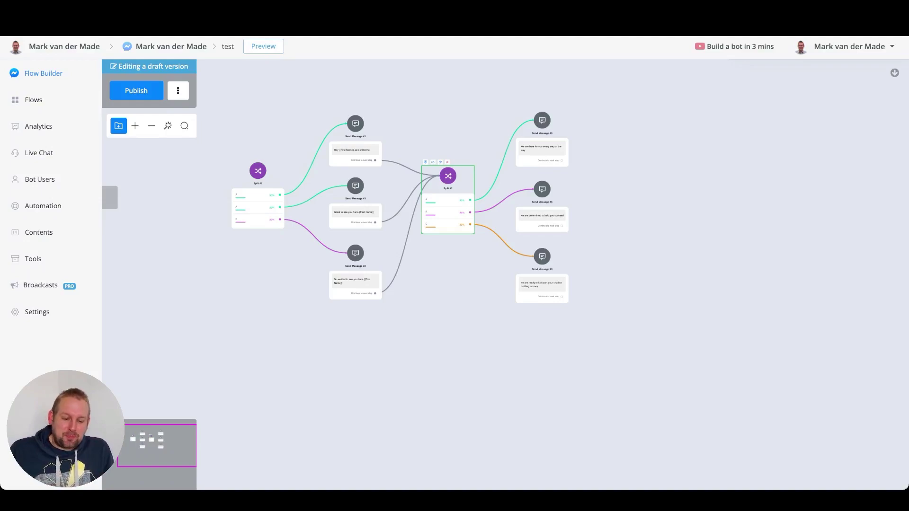
Add a new Send Message node in the empty area below the existing flow and give it a text item.
left_click_drag(598, 127, 482, 141)
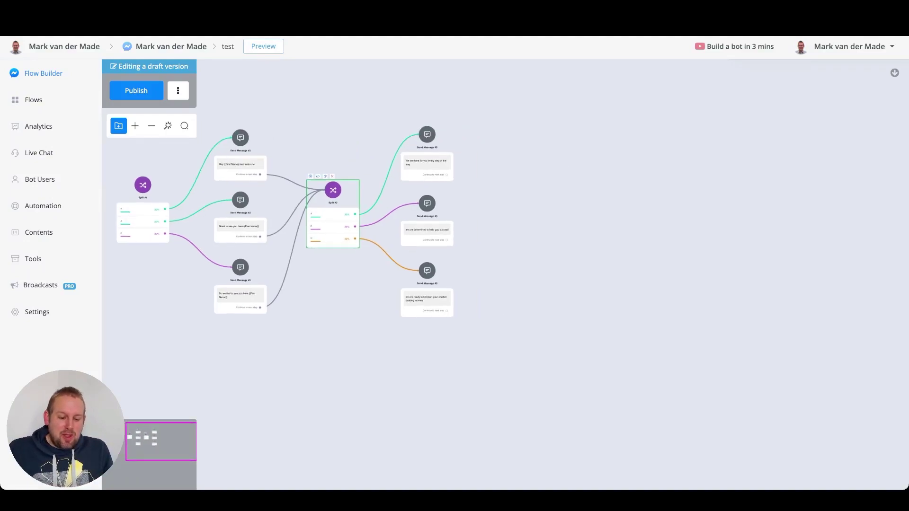
left_click_drag(183, 377, 357, 213)
right_click(358, 213)
left_click(409, 246)
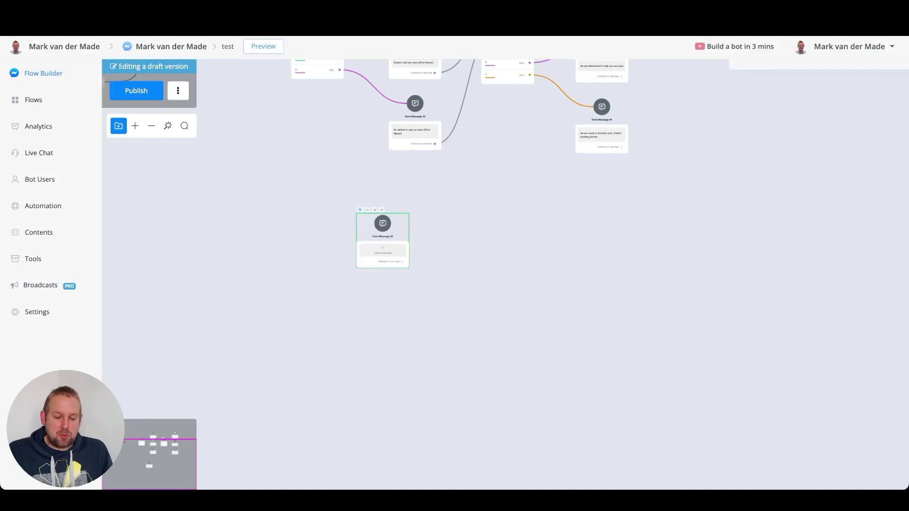
left_click(814, 194)
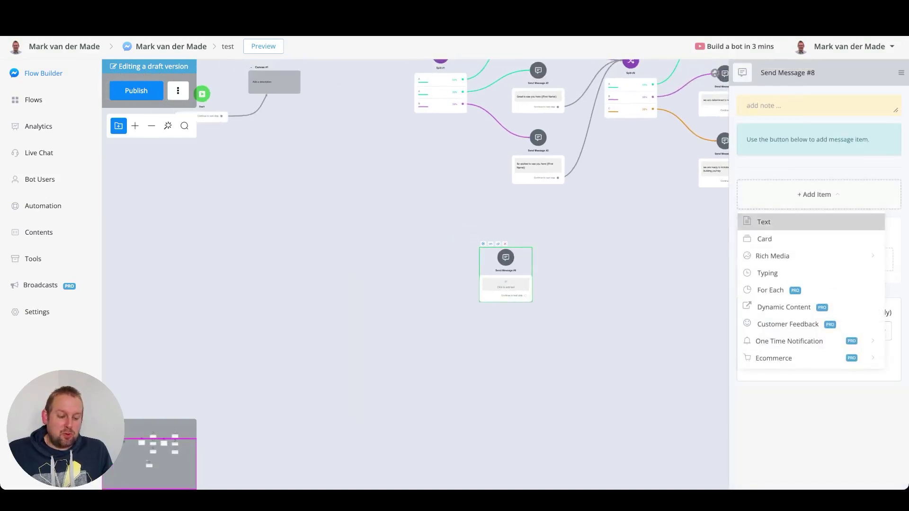
left_click(764, 221)
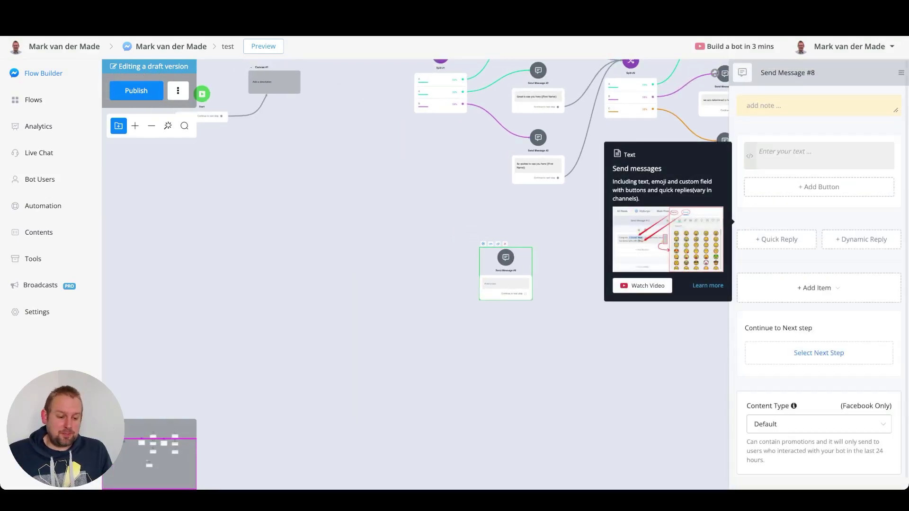
Move the new Send Message node into the free space beneath Split #1.
scroll(415, 275, "up", 3)
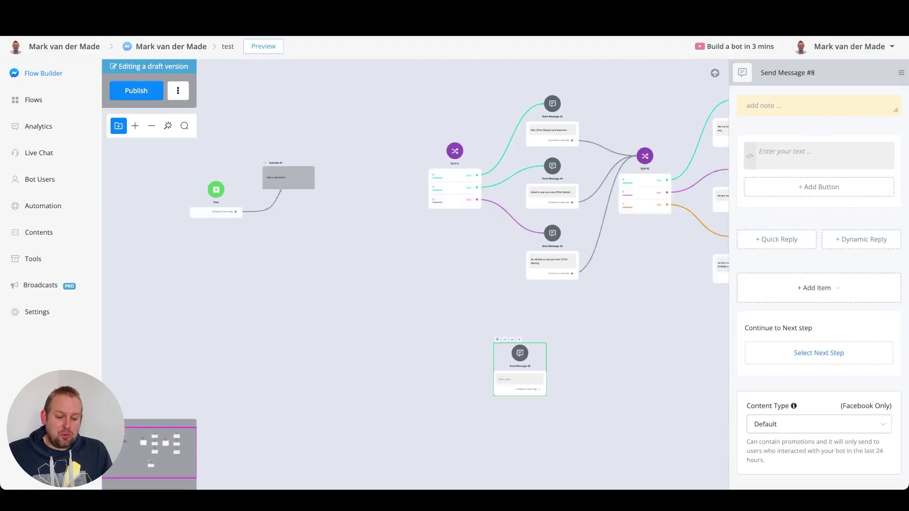
left_click_drag(524, 366, 460, 283)
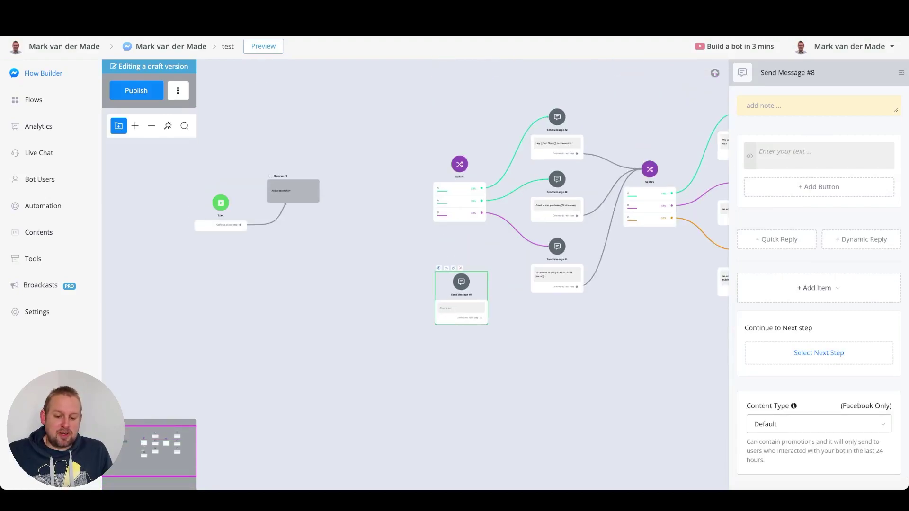
scroll(460, 282, "right", 3)
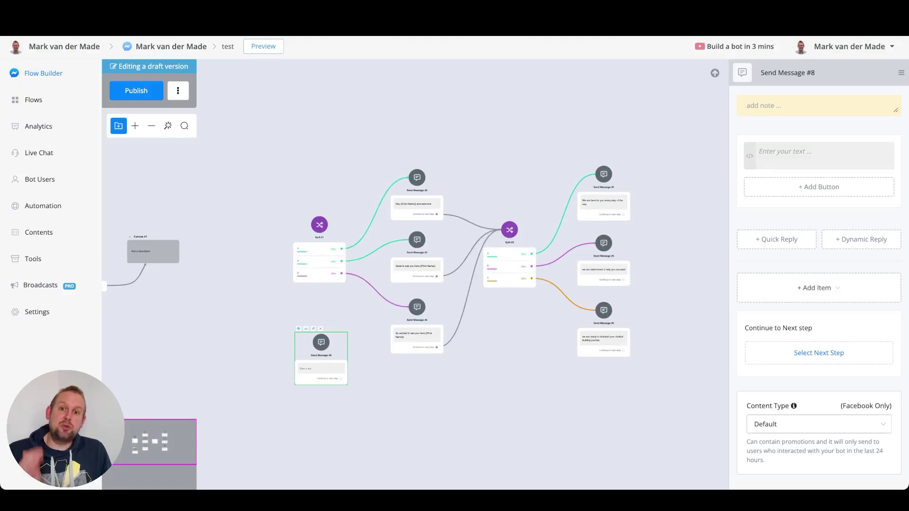
key("ctrl+r")
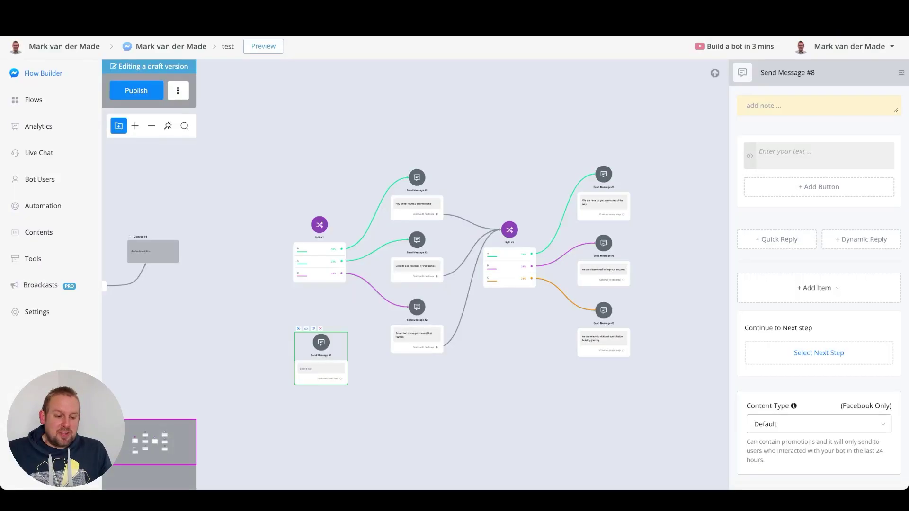
scroll(415, 212, "up", 3)
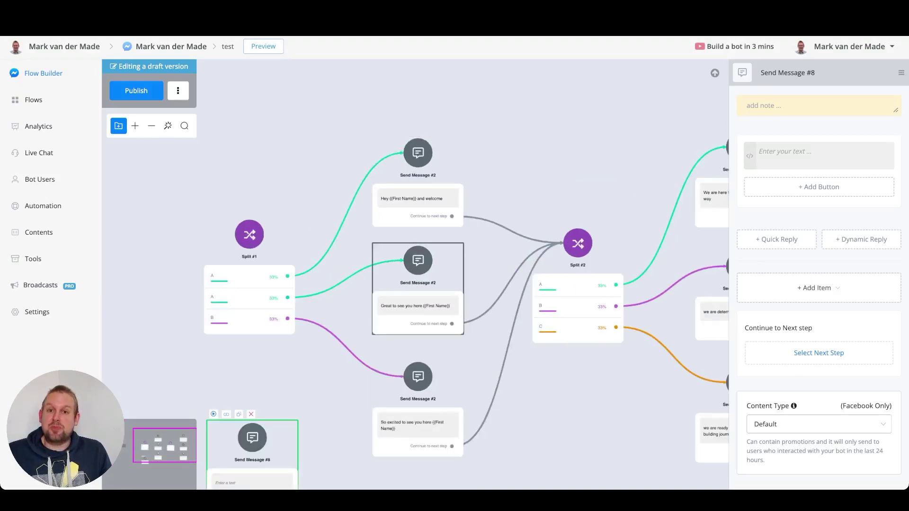
scroll(453, 289, "down", 1)
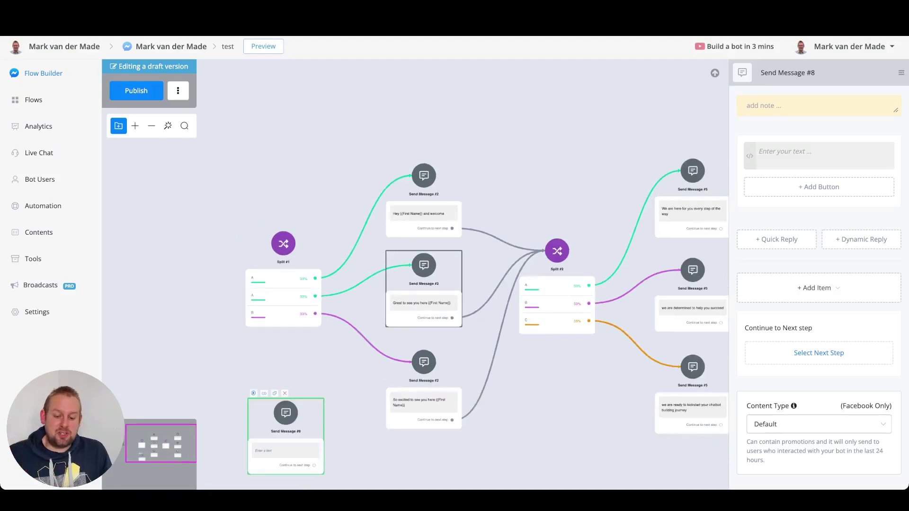
left_click_drag(355, 426, 490, 232)
left_click_drag(420, 219, 413, 314)
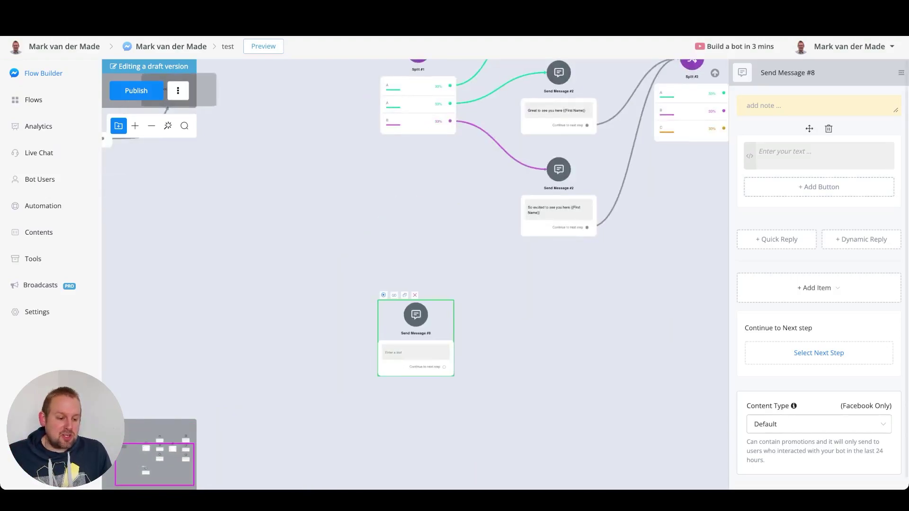
Insert the RANDOM_TEXT system field into the new message's text.
left_click(749, 155)
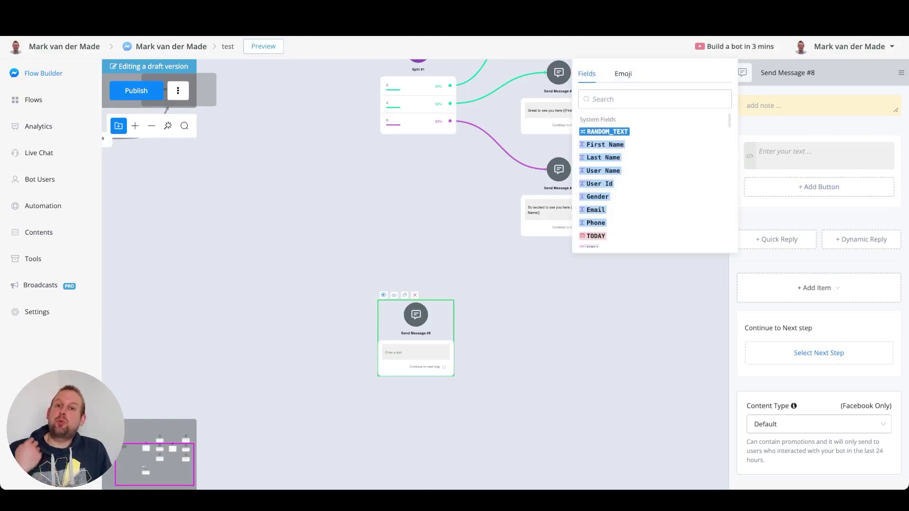
key("Return")
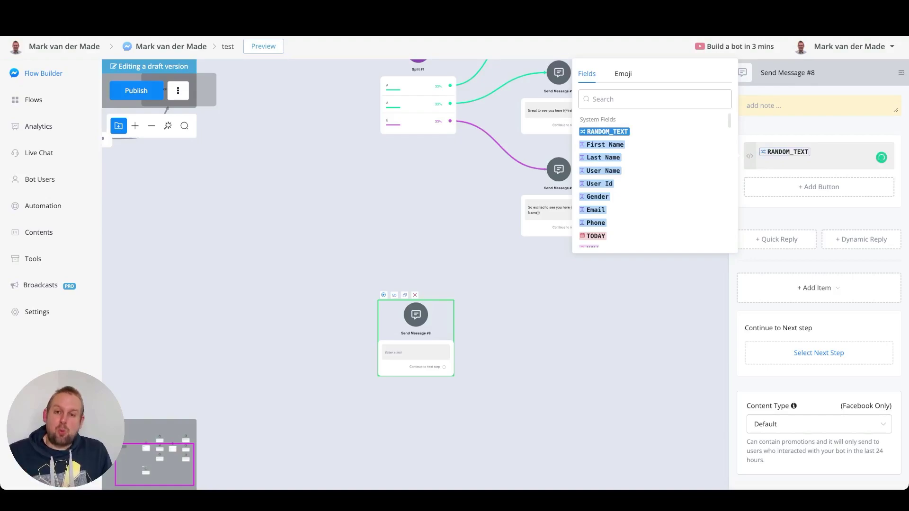
key("Escape")
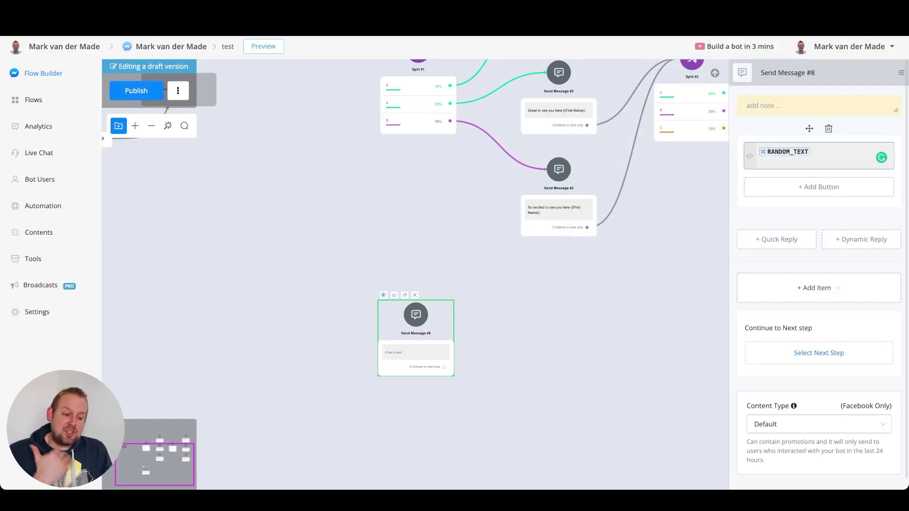
Set the random text's main variant to "Hey and welcome", matching the first greeting message's wording.
key("super+a")
left_click(783, 151)
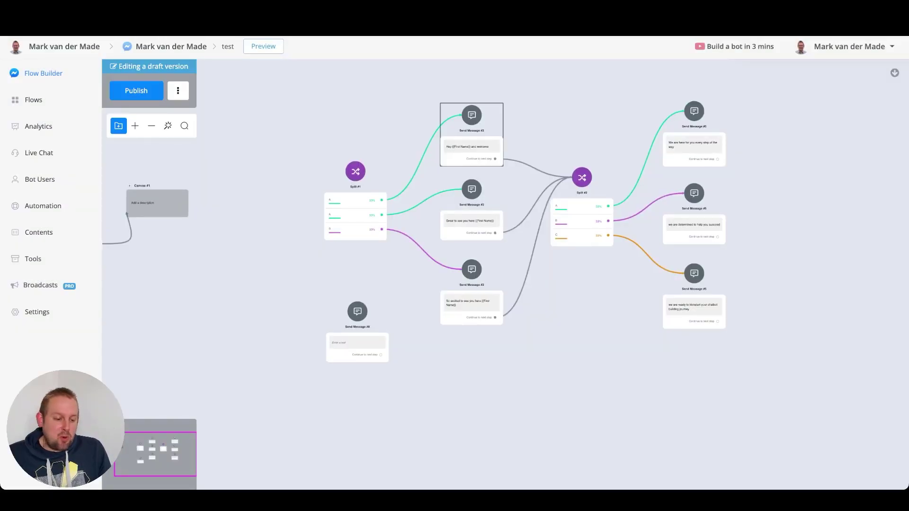
left_click(471, 147)
key("ctrl+a")
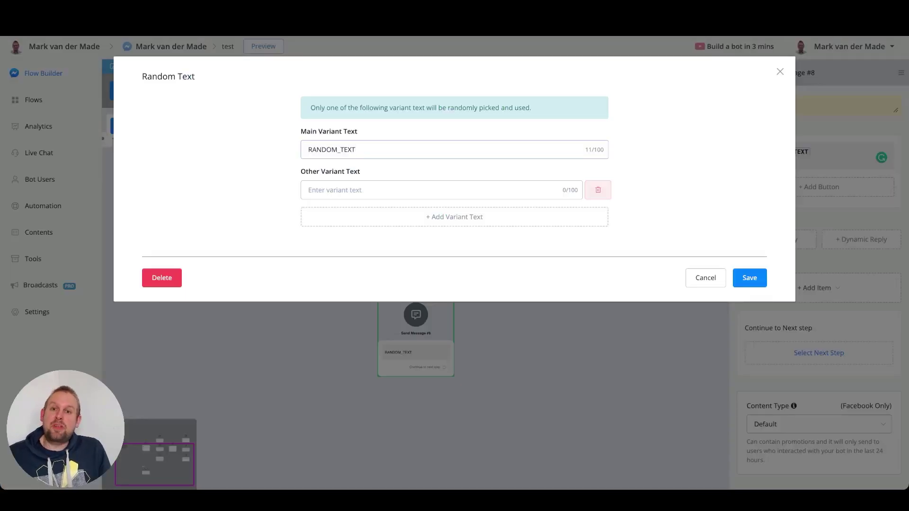
key("ctrl+a")
type("Hey and welcome")
Add the other variants "Great to see you here" and "So excited to see you here" and save the random text.
left_click(308, 190)
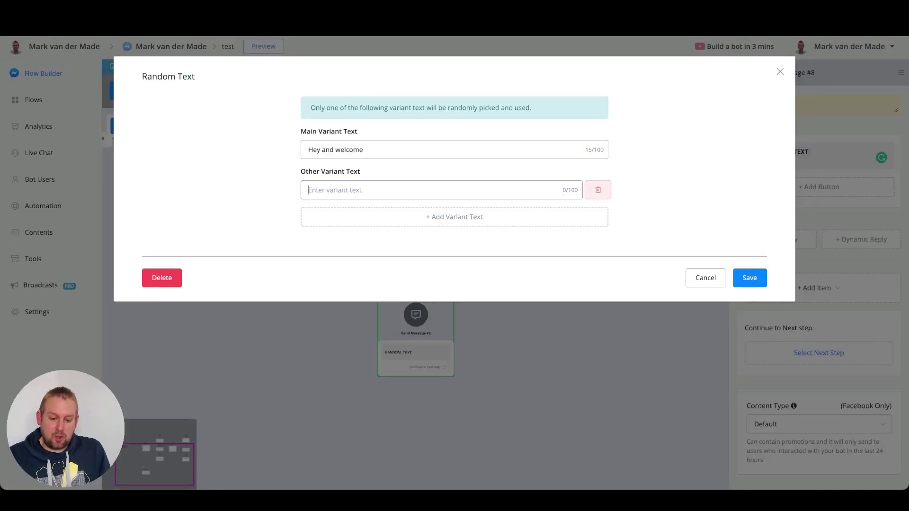
type("Great to see you here")
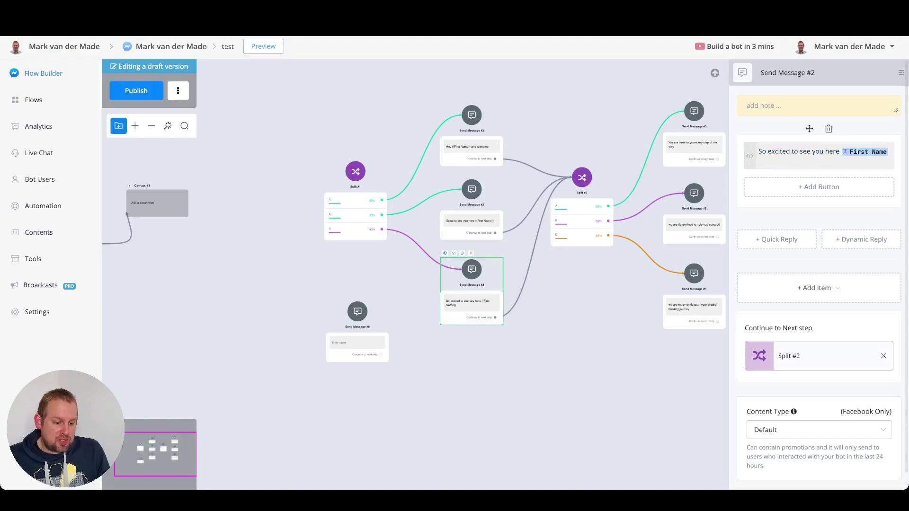
left_click_drag(757, 152, 839, 151)
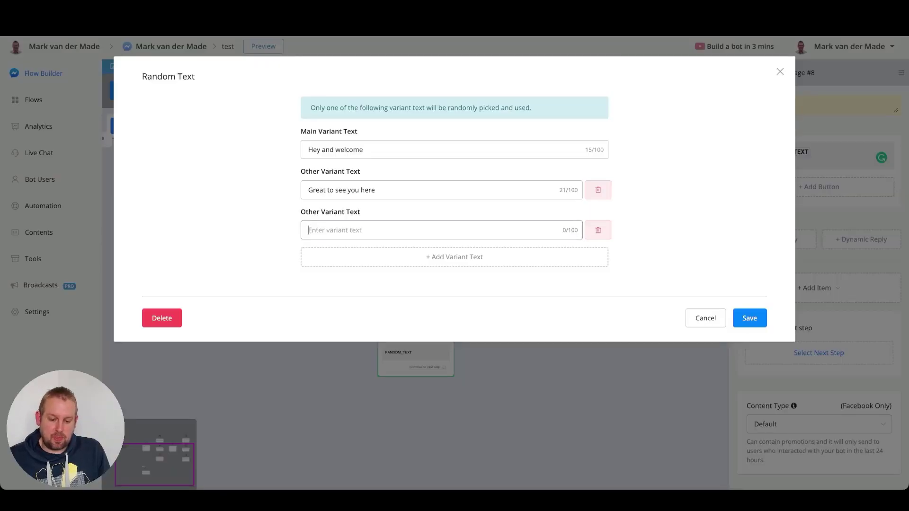
type("So excited to see you here")
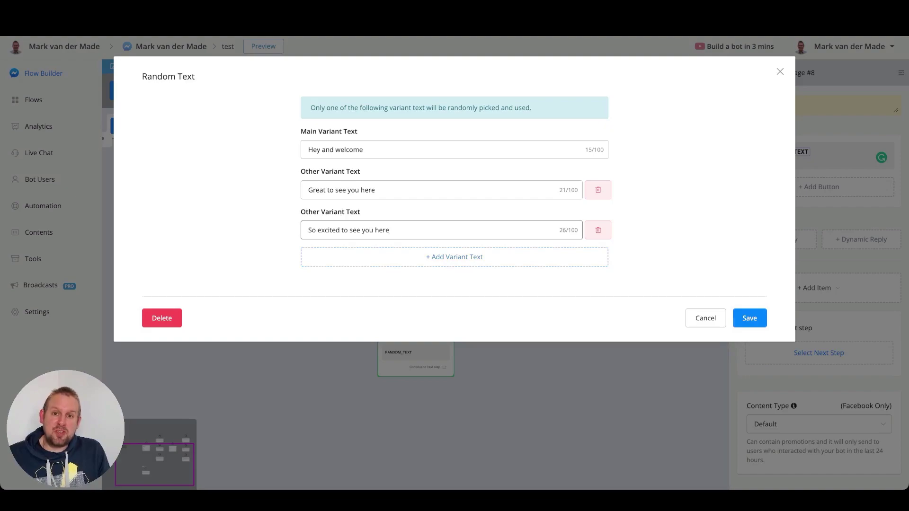
left_click(749, 318)
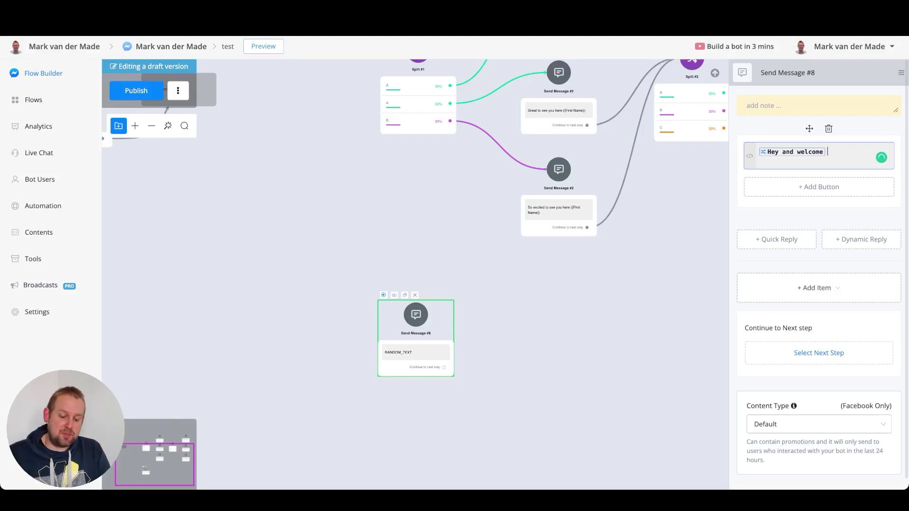
Append the First Name field after the random greeting in the message text.
type("{{")
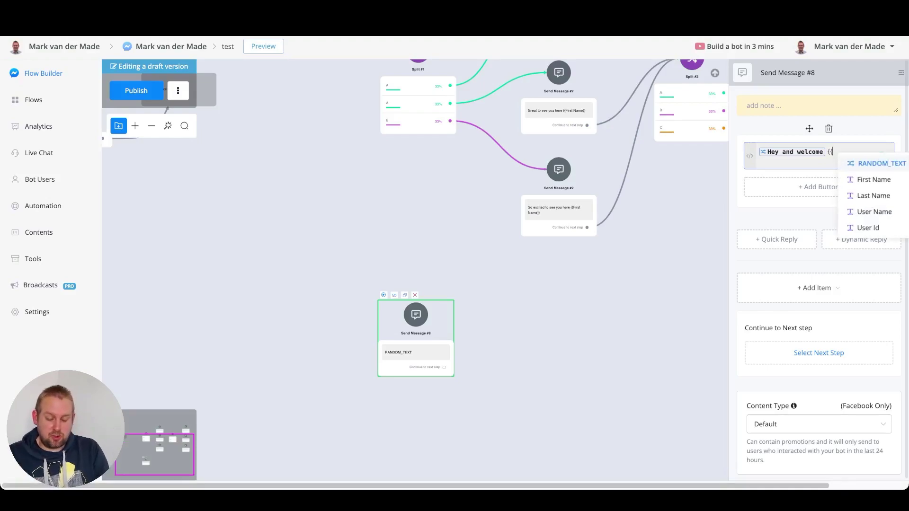
key("Down")
key("Return")
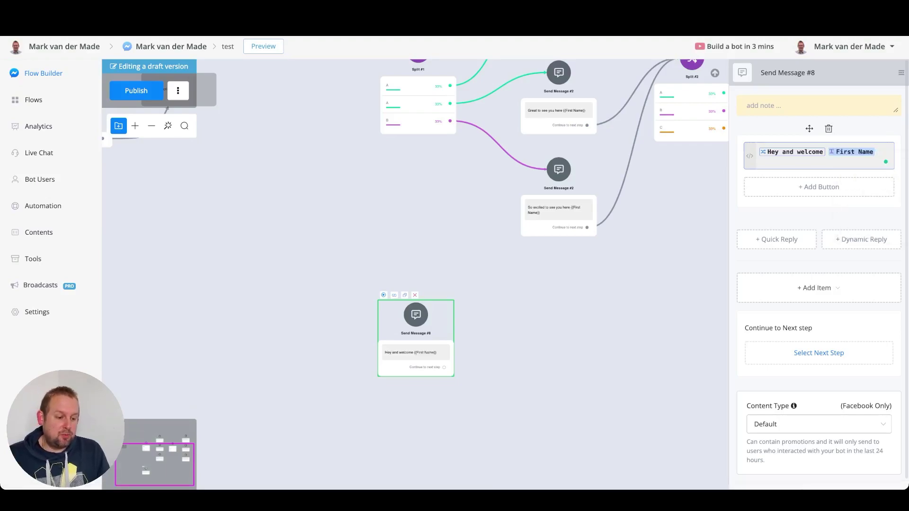
Move the Send Message #8 node beneath Split #2, close to the follow-up messages.
left_click(568, 293)
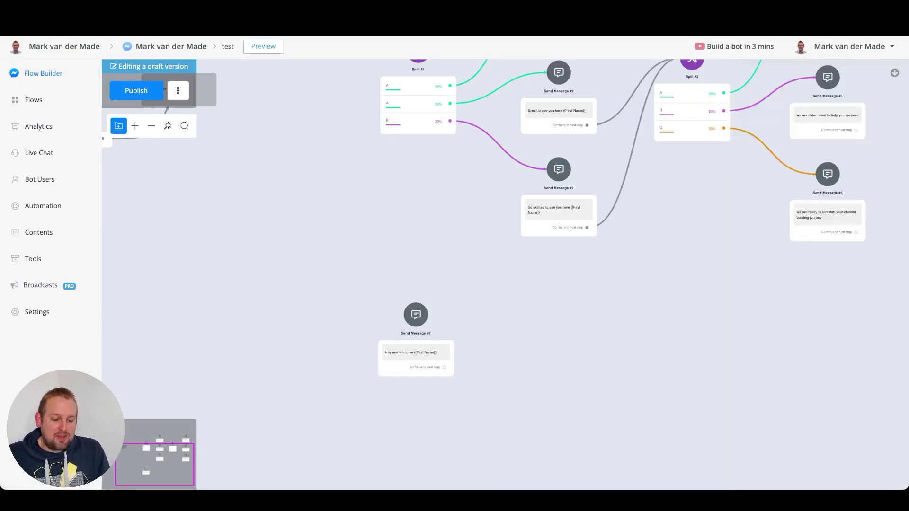
left_click_drag(568, 294, 179, 411)
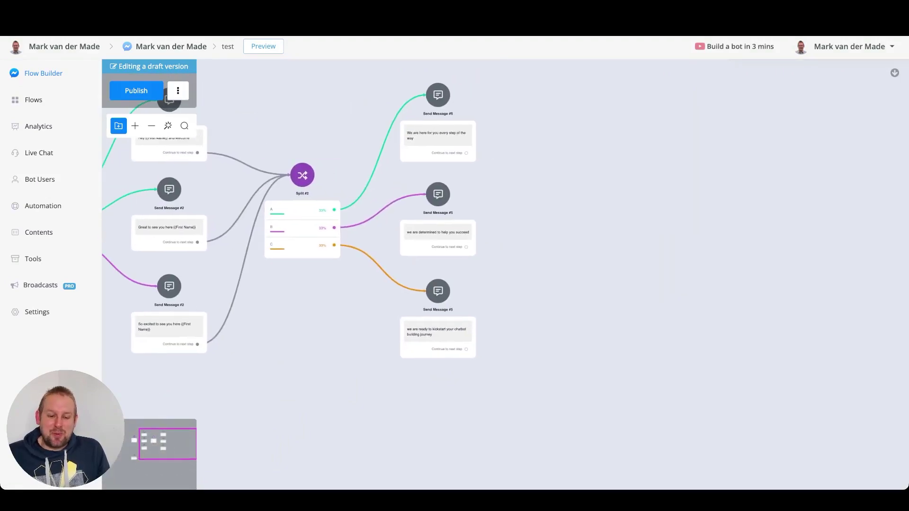
scroll(426, 150, "up", 4)
scroll(426, 151, "down", 2)
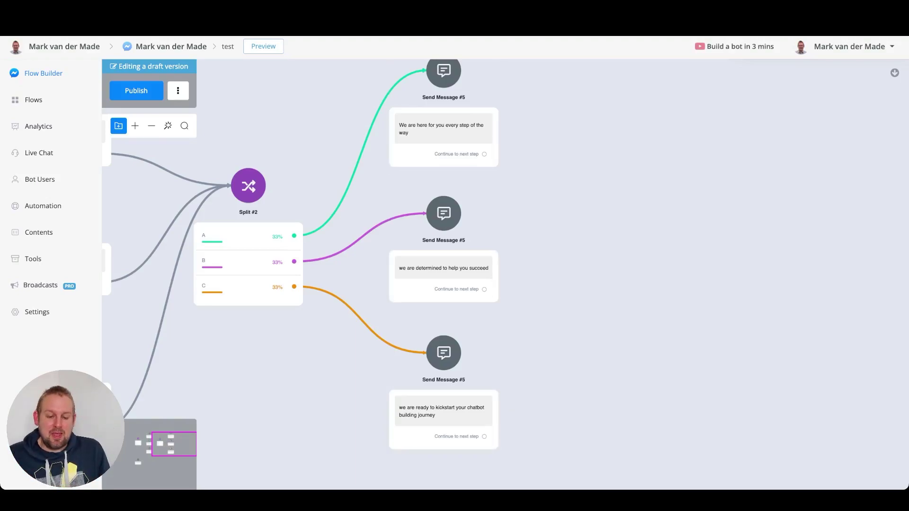
left_click_drag(332, 332, 693, 199)
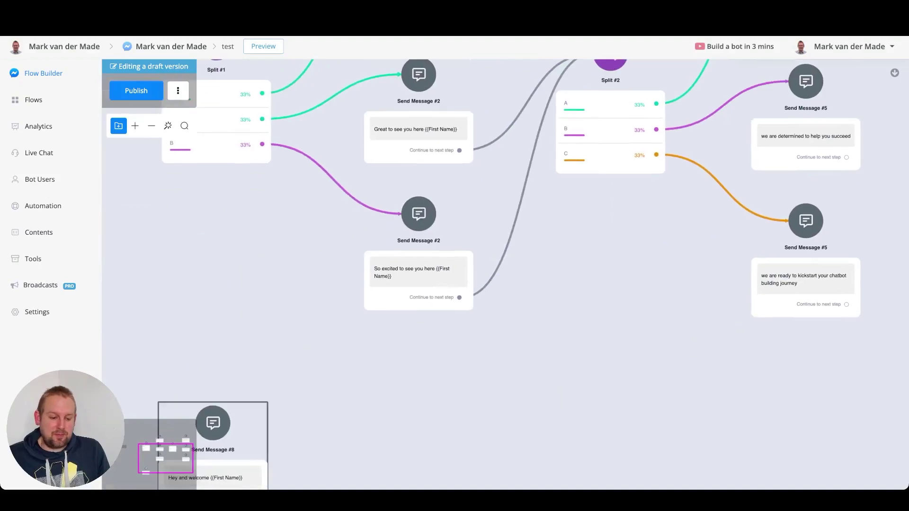
left_click_drag(213, 422, 652, 284)
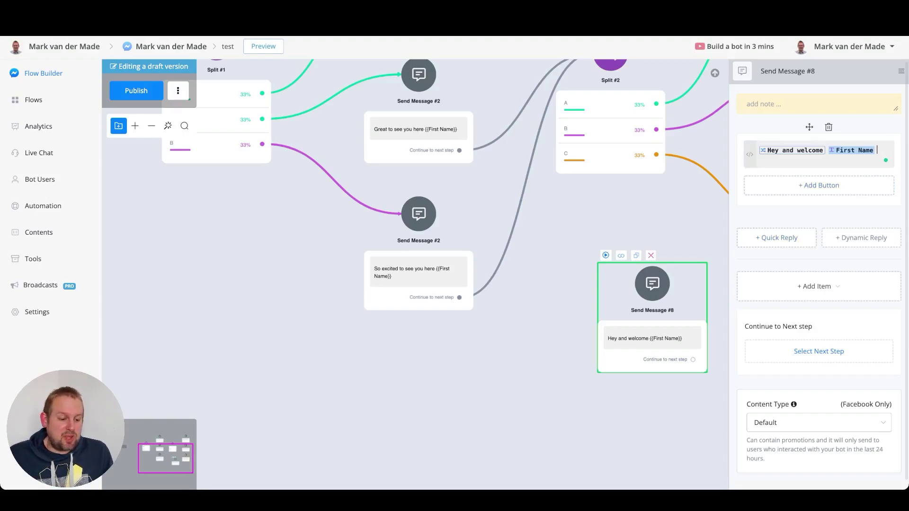
Insert a second RANDOM_TEXT field after First Name in Send Message #8's text.
left_click(749, 154)
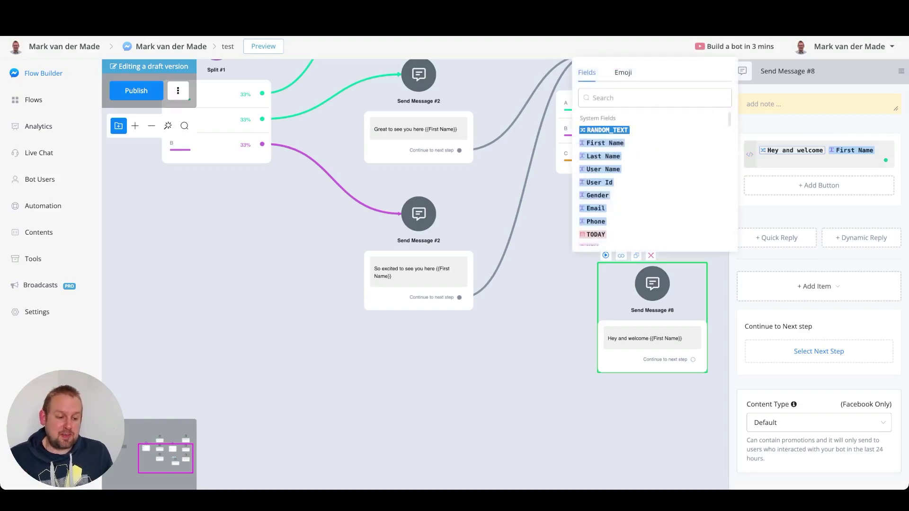
key("Return")
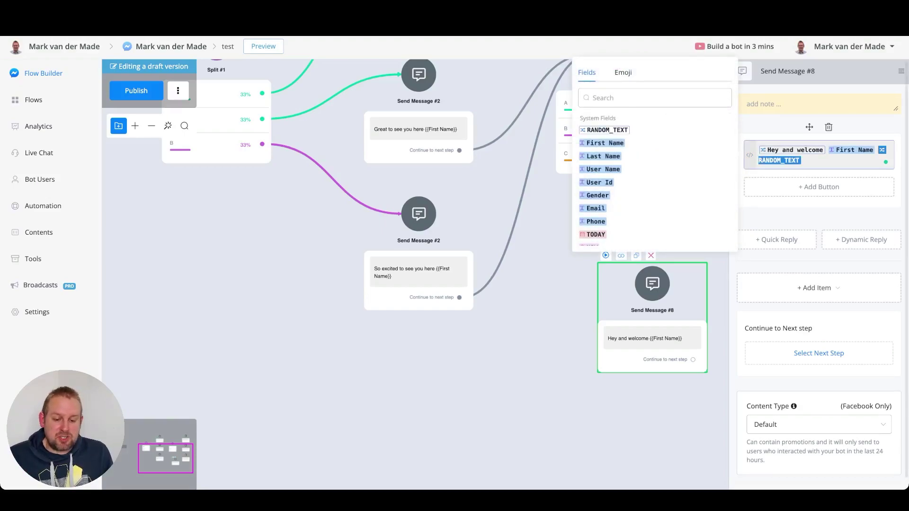
Set the new random text's main variant to "We are here for you every step of the way", add the other two follow-up messages as variants, and save.
left_click(778, 160)
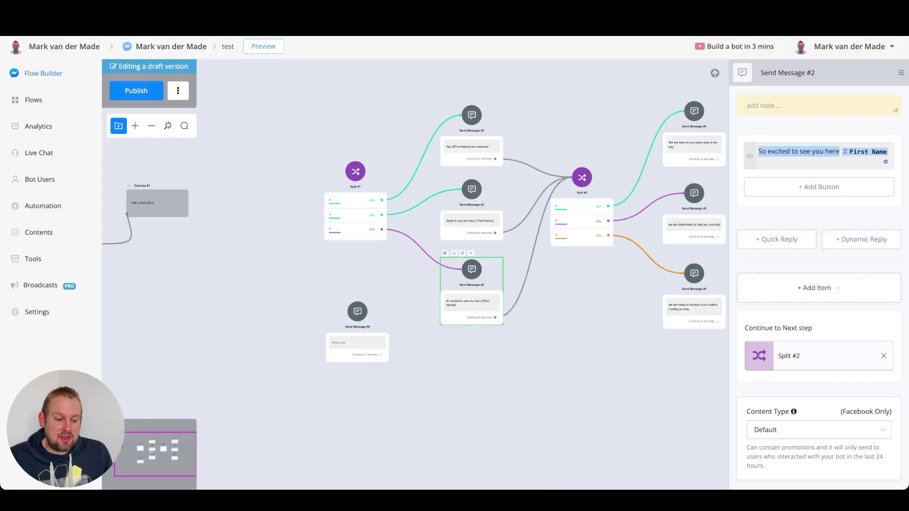
scroll(415, 228, "right", 4)
left_click(513, 119)
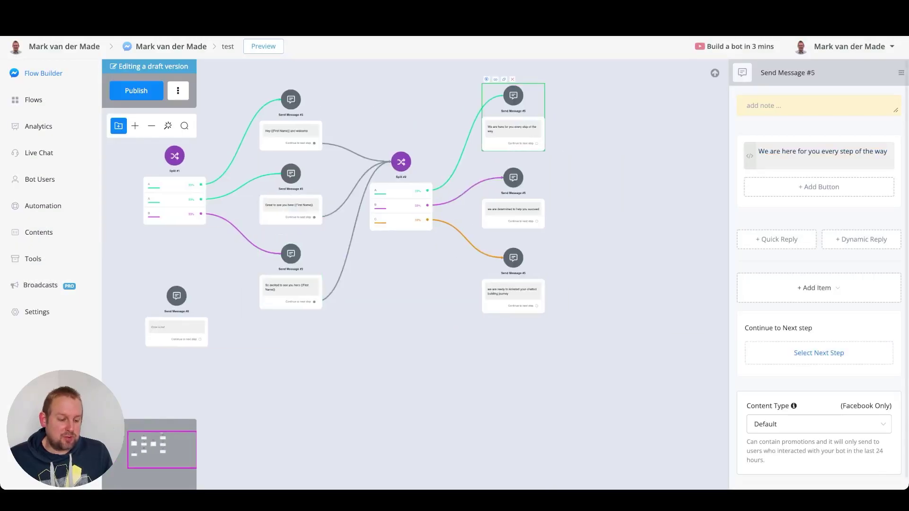
left_click(796, 151)
triple_click(797, 152)
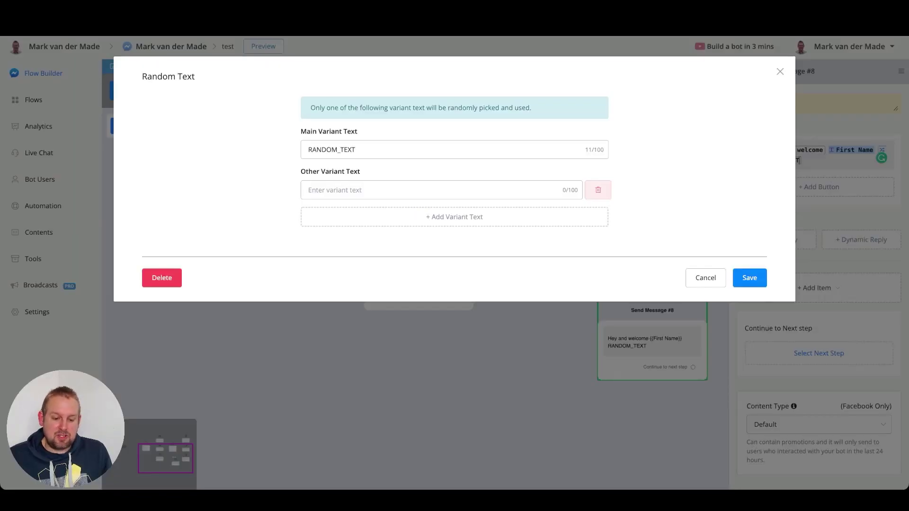
key("ctrl+a")
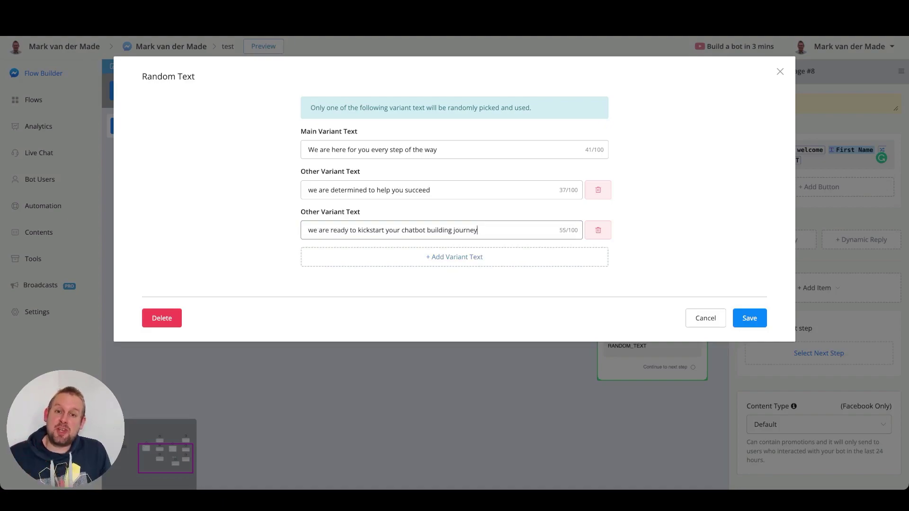
left_click(749, 318)
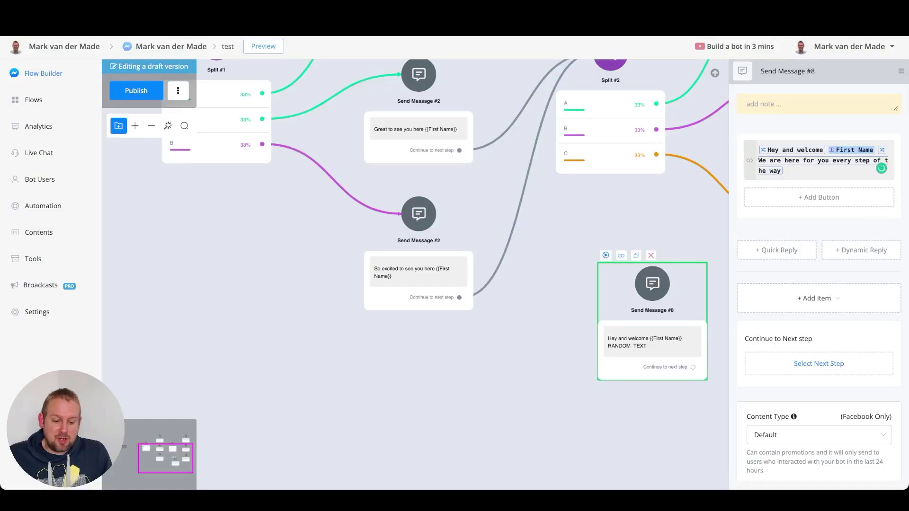
Move the completed Send Message #8 node to an open spot below the multi-node split flow.
left_click_drag(652, 284, 345, 361)
scroll(357, 398, "down", 3)
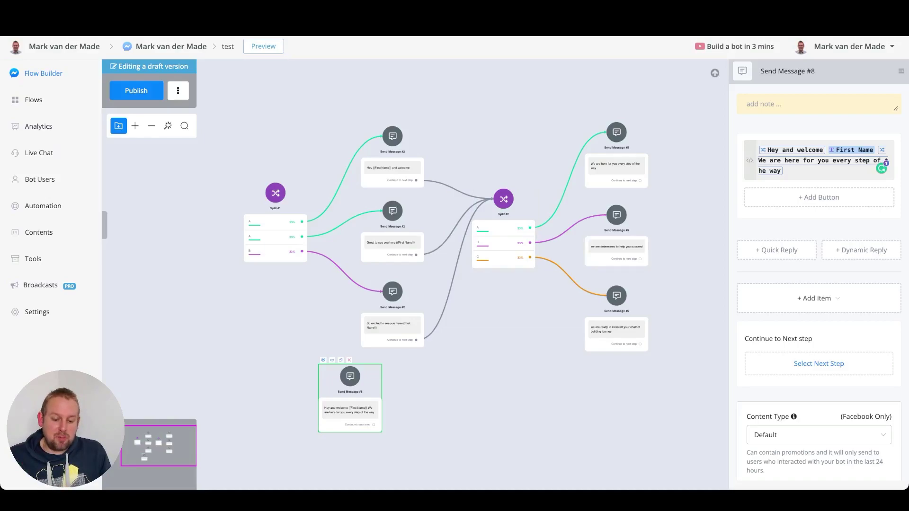
left_click_drag(350, 393, 520, 409)
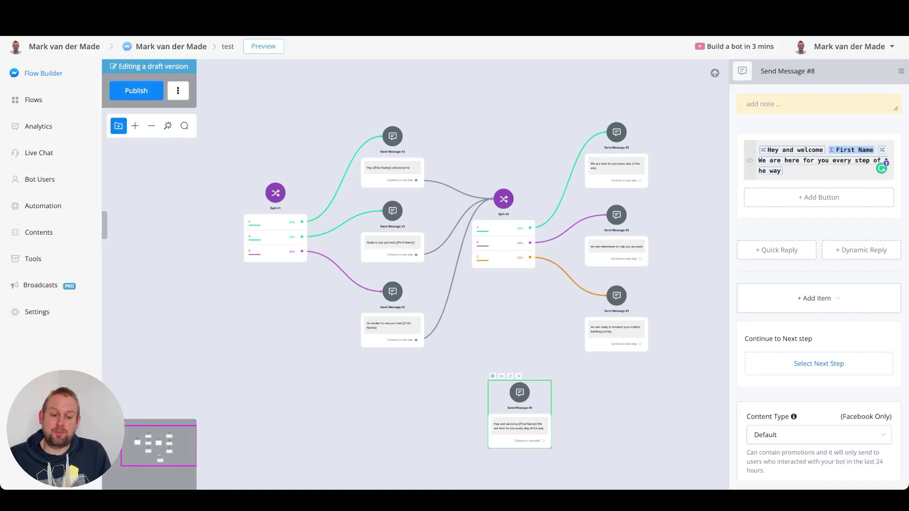
left_click_drag(686, 332, 670, 305)
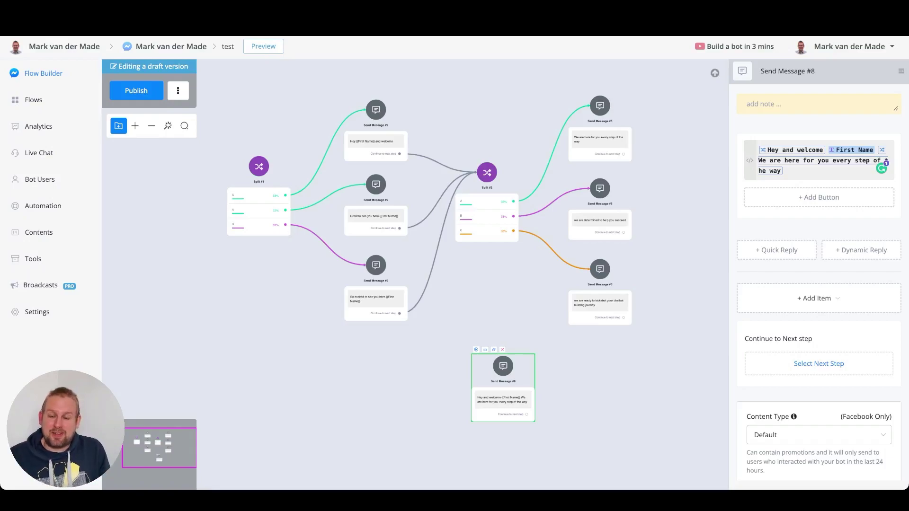
scroll(487, 371, "up", 3)
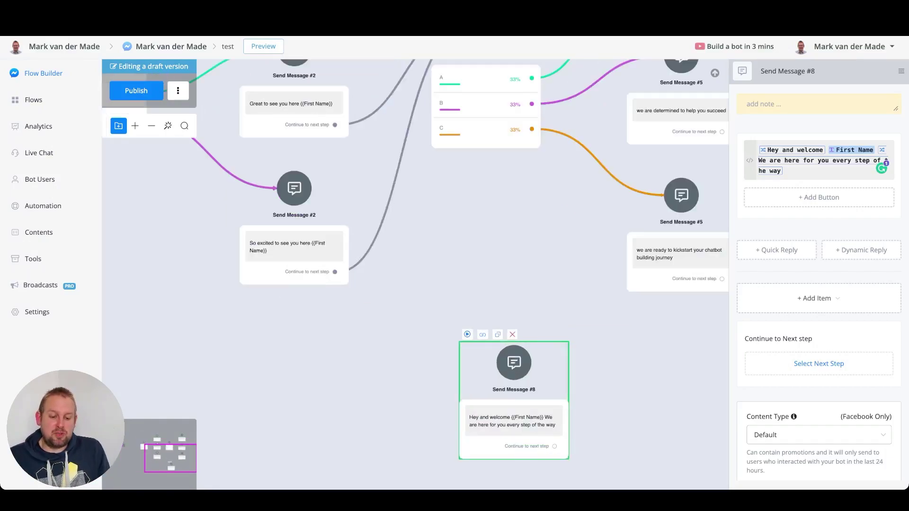
scroll(378, 310, "down", 5)
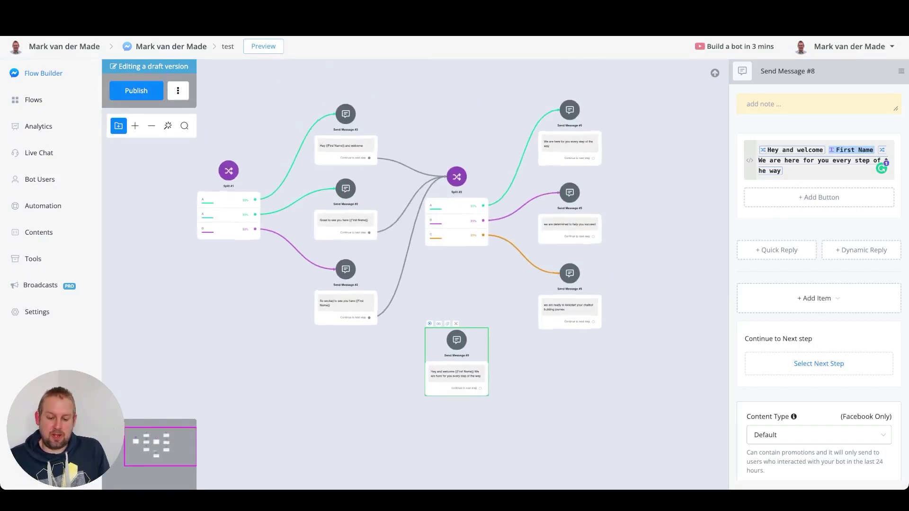
Group both split nodes and their six connected message nodes in a new canvas.
left_click(229, 199, "shift")
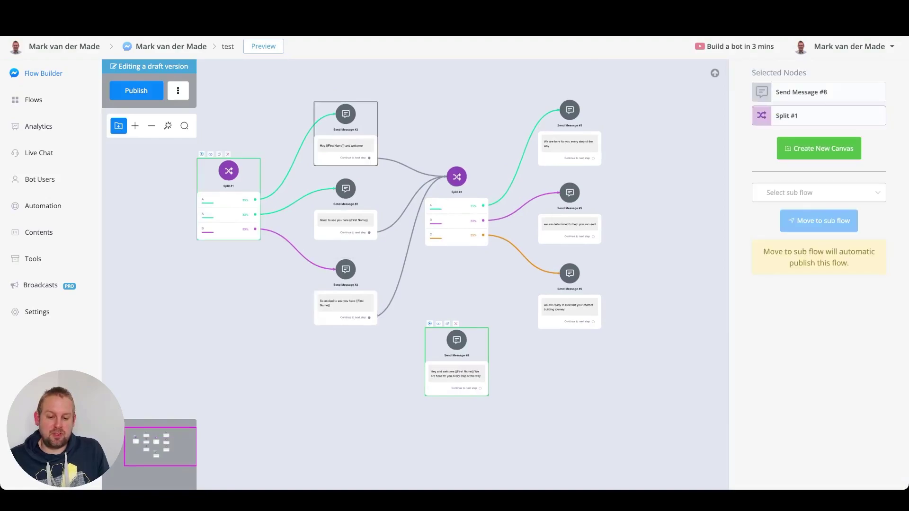
left_click(346, 142, "shift")
left_click(345, 208, "shift")
left_click(345, 291, "shift")
left_click(456, 205, "shift")
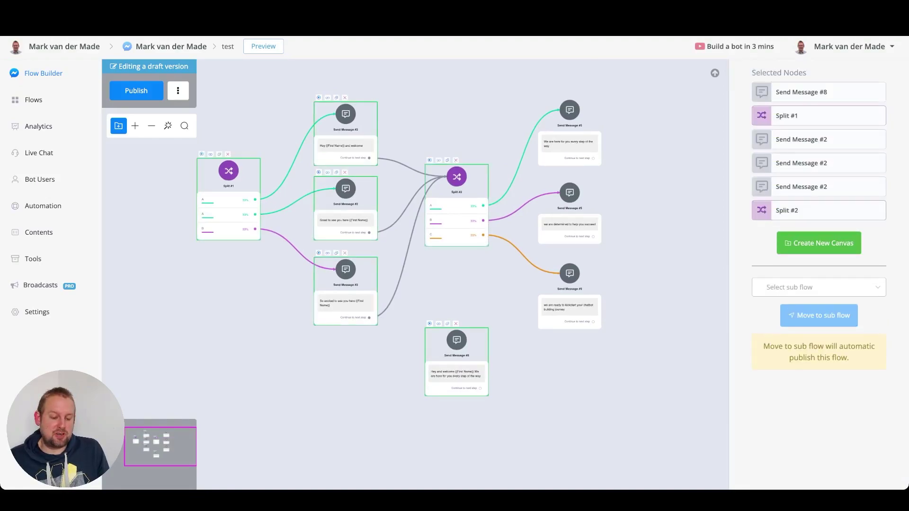
left_click(569, 132, "shift")
left_click(570, 212, "shift")
left_click(569, 294, "shift")
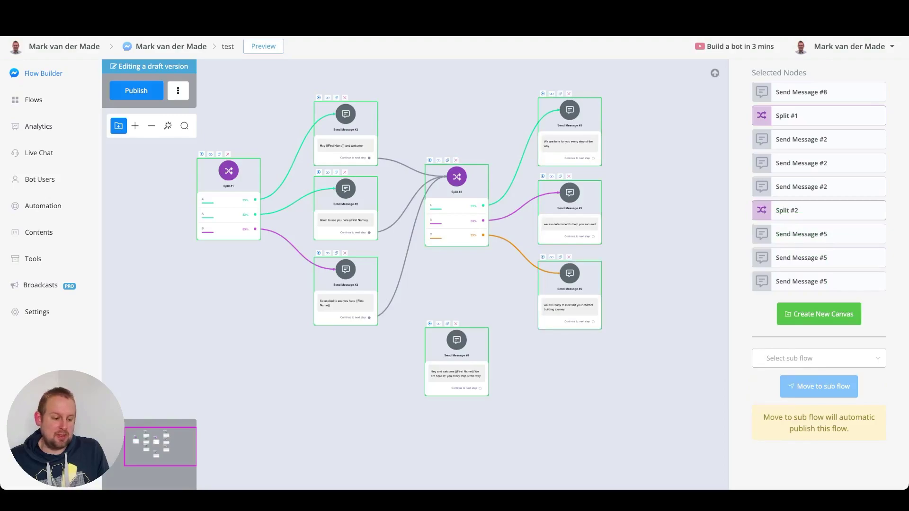
left_click(818, 313)
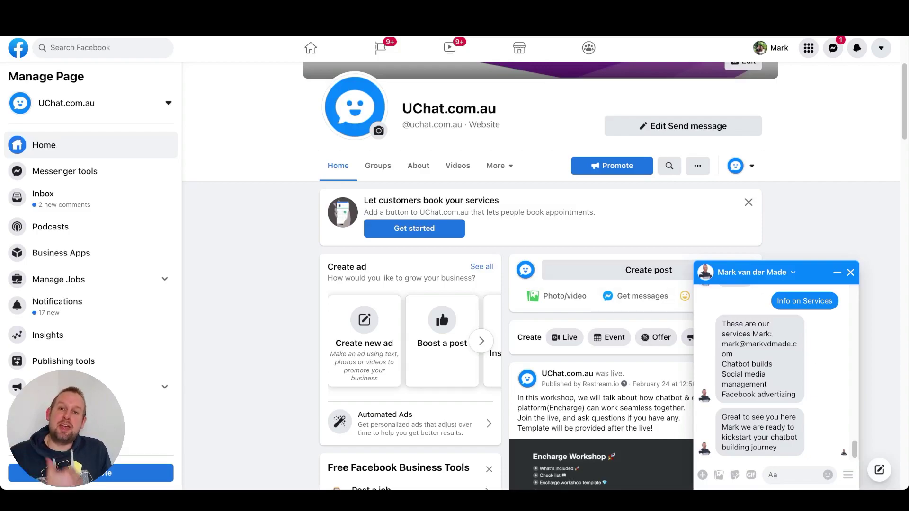
Shift the Send Message #8 node closer to the middle beneath the new canvas.
mouse_move(525, 270)
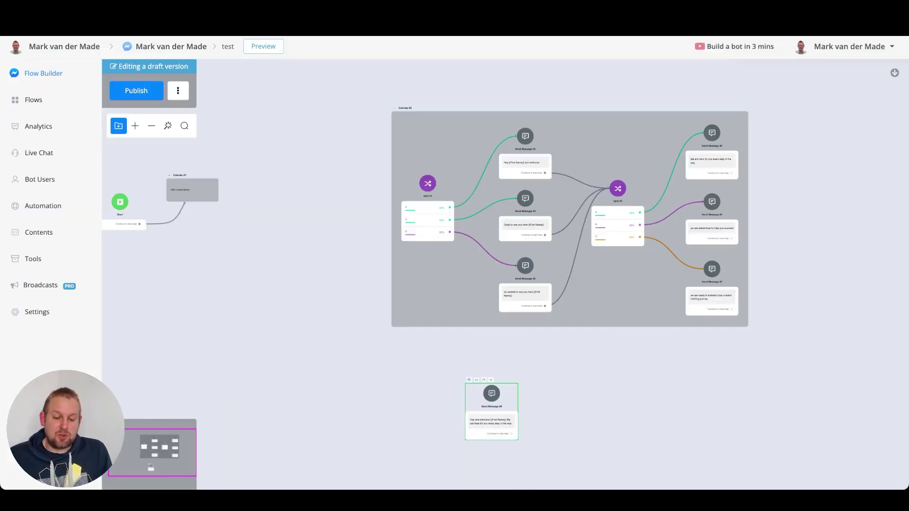
left_click_drag(491, 391, 538, 388)
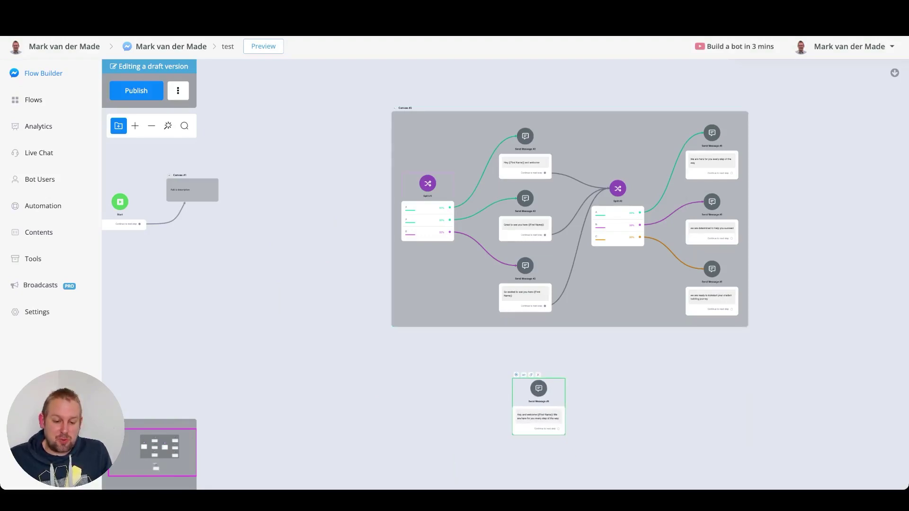
Send a preview starting at Split #1 and compare its messages with the random-text message in the Facebook chat.
left_click(428, 183)
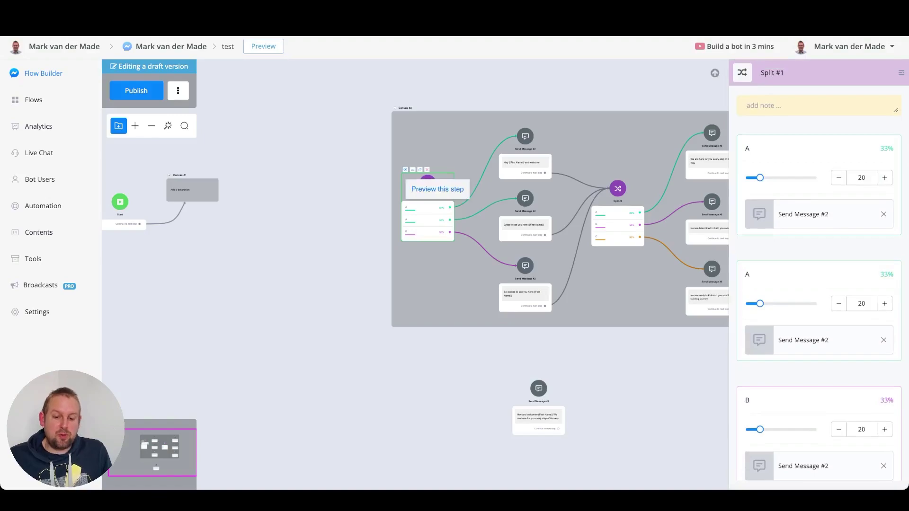
left_click(405, 169)
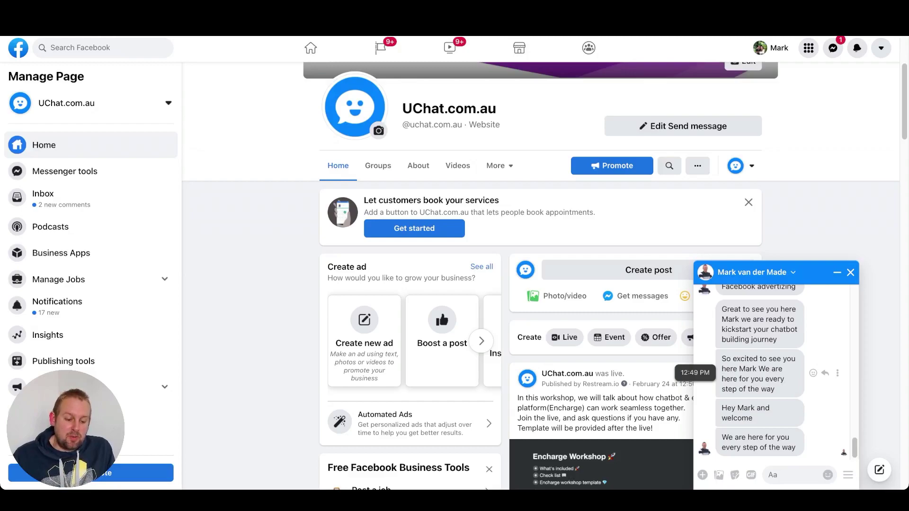
left_click_drag(721, 358, 775, 389)
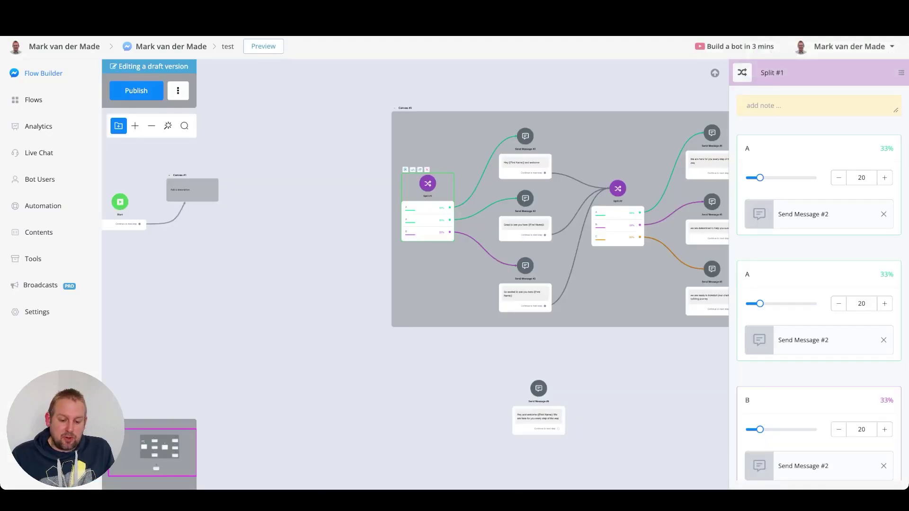
Preview Split #1 again and check the received messages in the Facebook chat.
scroll(415, 274, "right", 3)
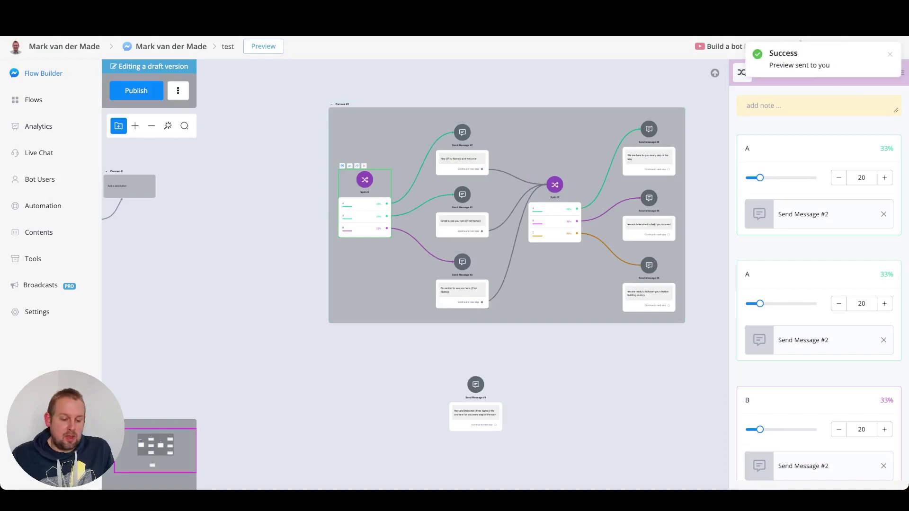
key("ctrl+Tab")
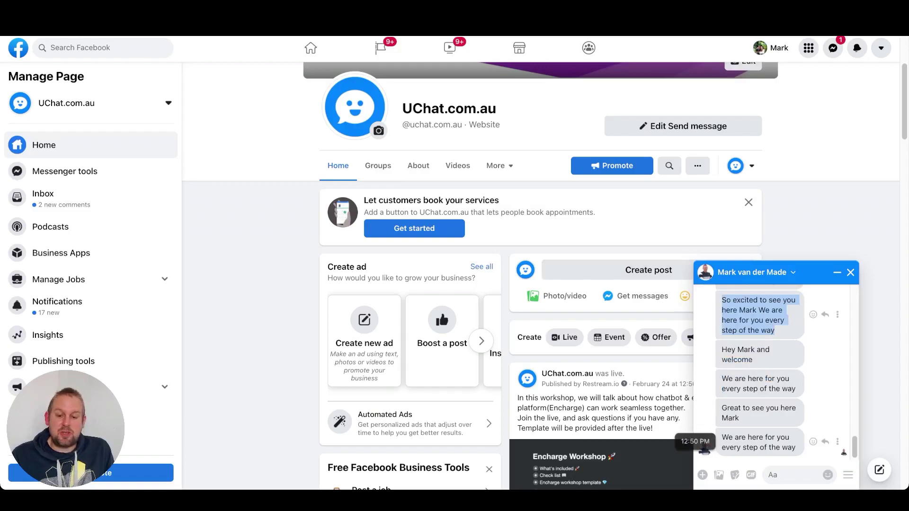
key("ctrl+shift+Tab")
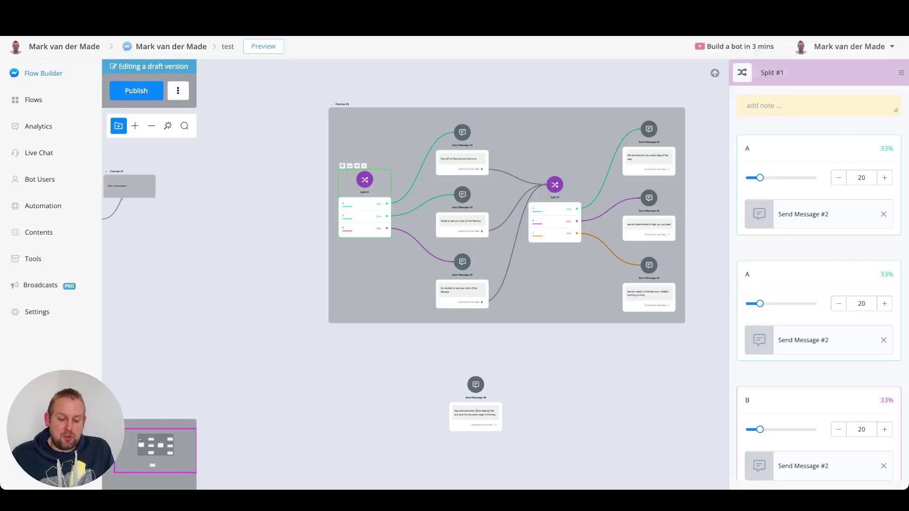
Send a preview of Send Message #8 and read the resulting random message in the Facebook chat.
left_click(475, 402)
scroll(457, 380, "up", 5)
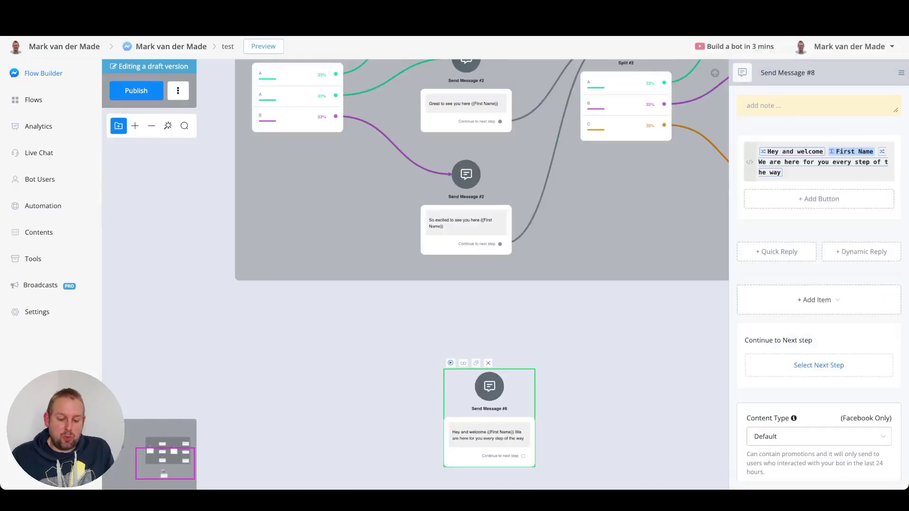
key("ctrl+Tab")
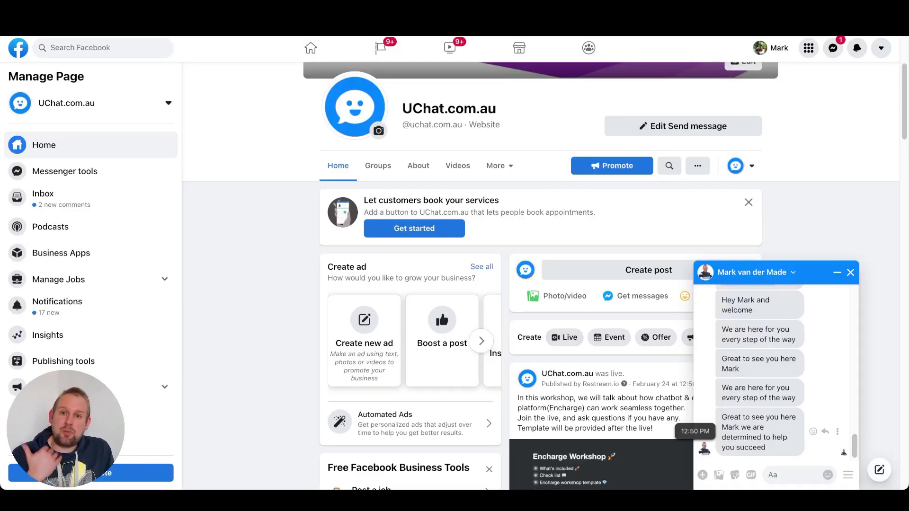